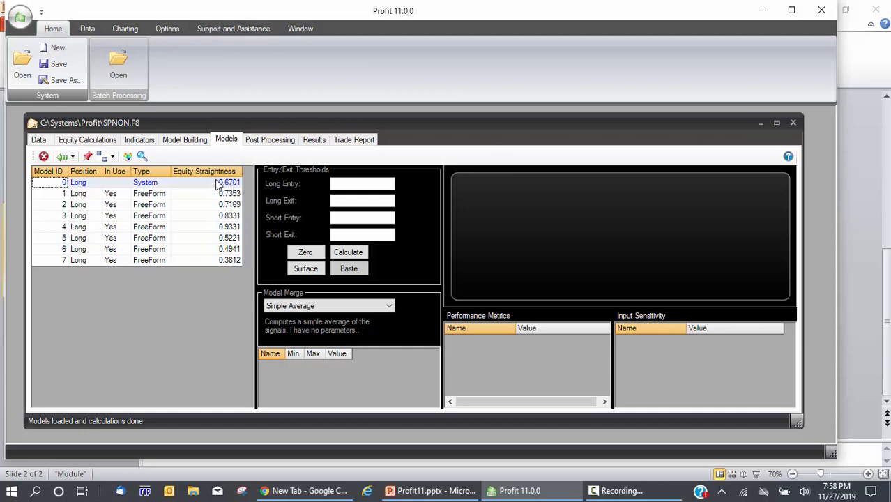
# Display the System model's details and review its long and short entry and exit thresholds.
pyautogui.click(211, 182)
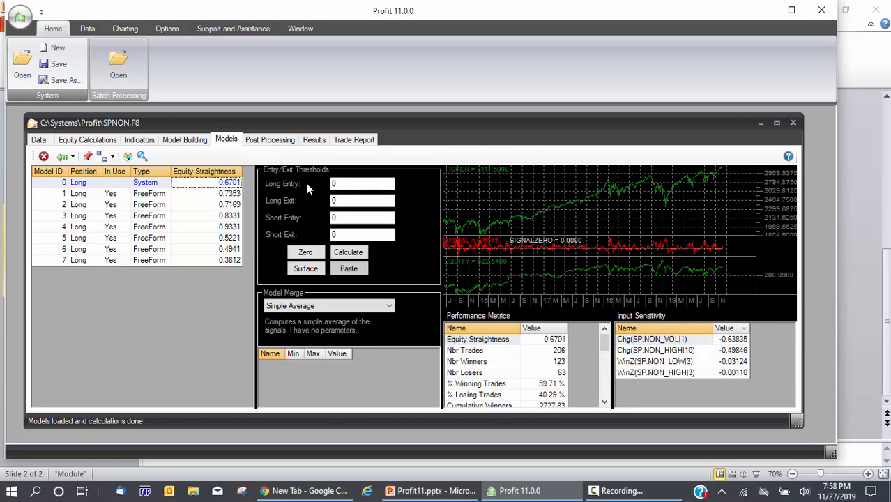
pyautogui.click(346, 184)
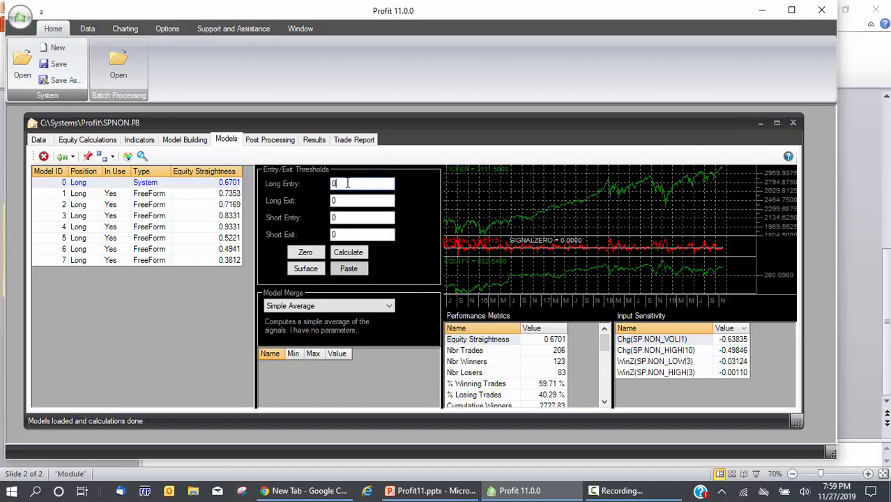
pyautogui.click(344, 201)
pyautogui.click(340, 217)
pyautogui.click(344, 234)
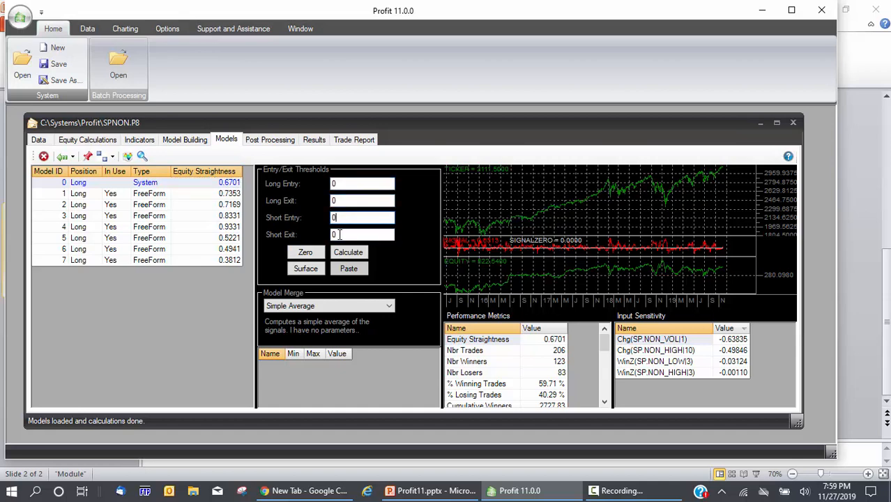
pyautogui.click(339, 235)
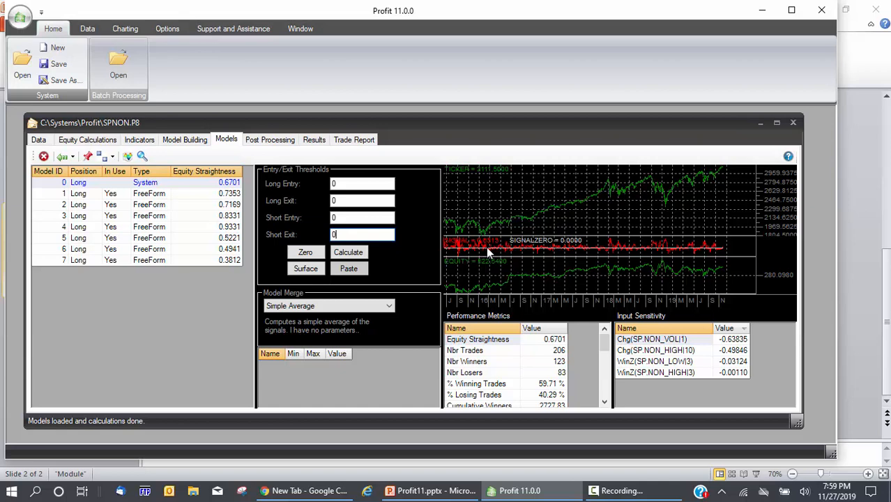
# Set the System model's long entry and long exit thresholds to 0.1 and its short entry and short exit thresholds to -0.1.
pyautogui.click(359, 182)
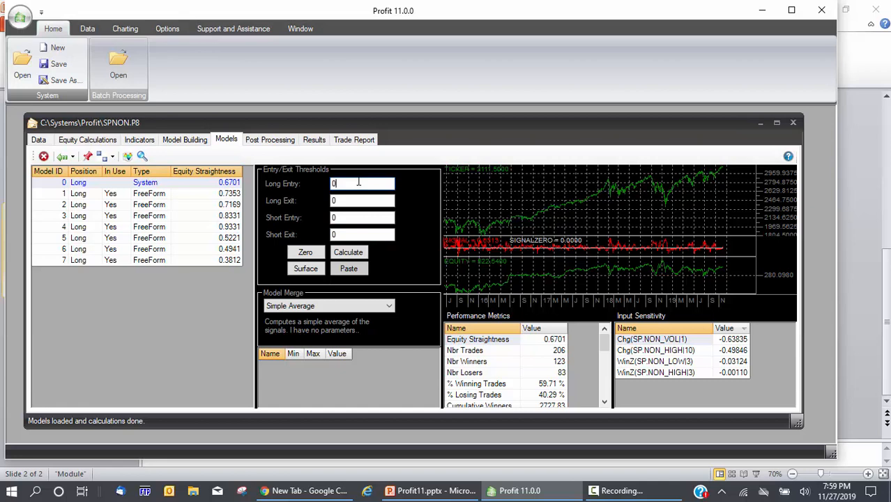
pyautogui.write('.1')
pyautogui.click(346, 201)
pyautogui.write('.1')
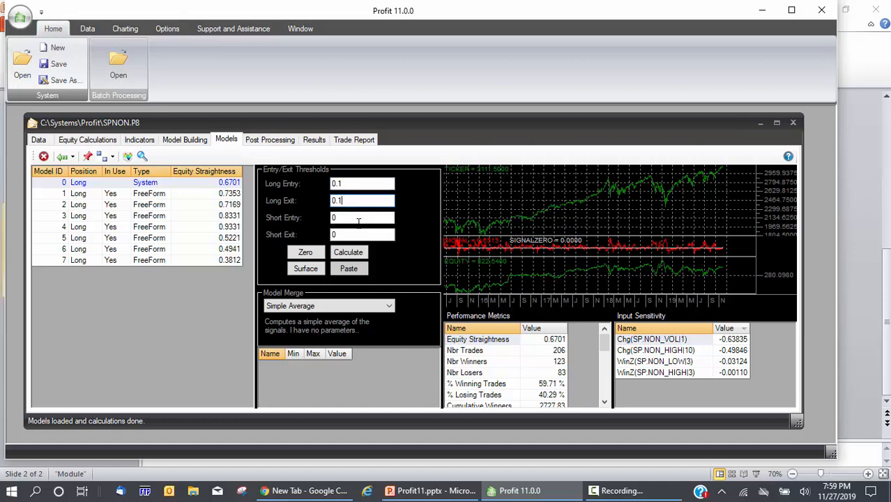
pyautogui.click(356, 218)
pyautogui.press('BackSpace')
pyautogui.write('-0.1')
pyautogui.click(350, 235)
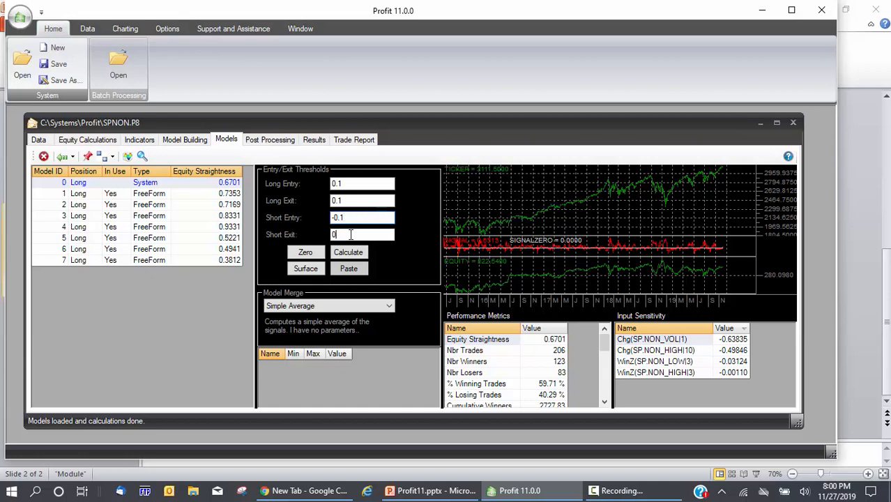
pyautogui.press('BackSpace')
pyautogui.write('-0.1')
# Recalculate the System model with the entered thresholds while reviewing its equity metrics, and reset all four thresholds to zero.
pyautogui.click(488, 342)
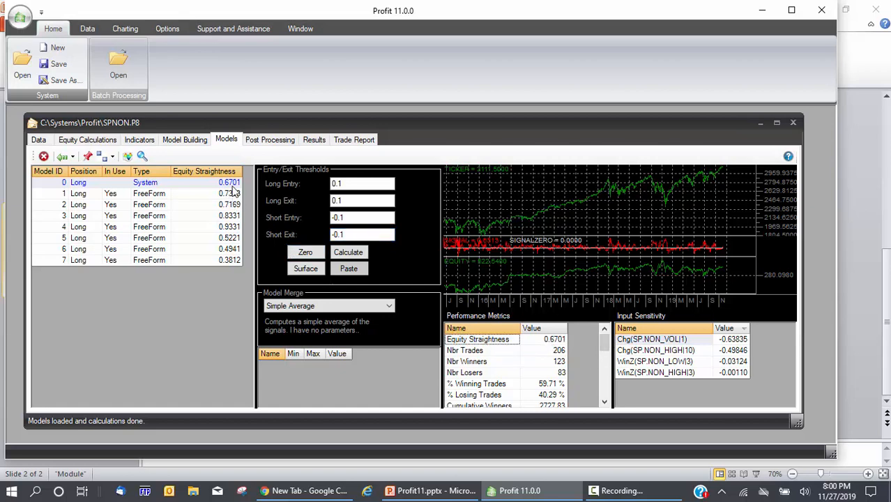
pyautogui.moveTo(605, 342); pyautogui.dragTo(608, 387)
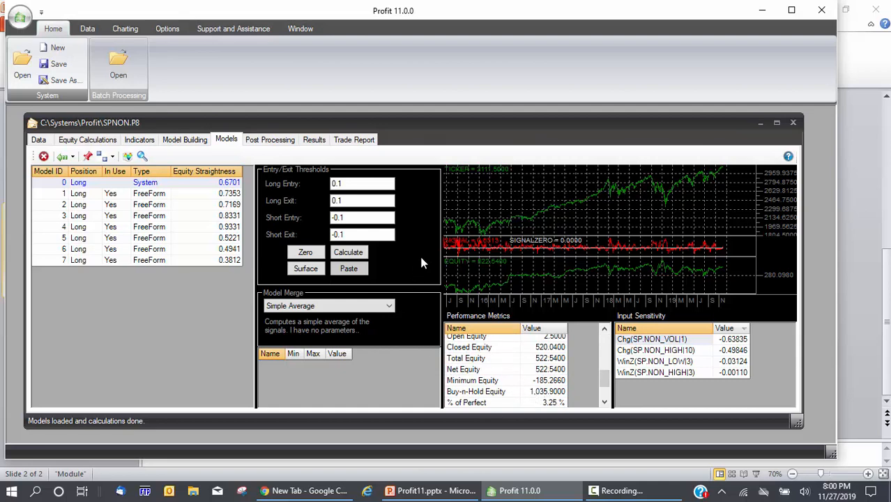
pyautogui.click(339, 252)
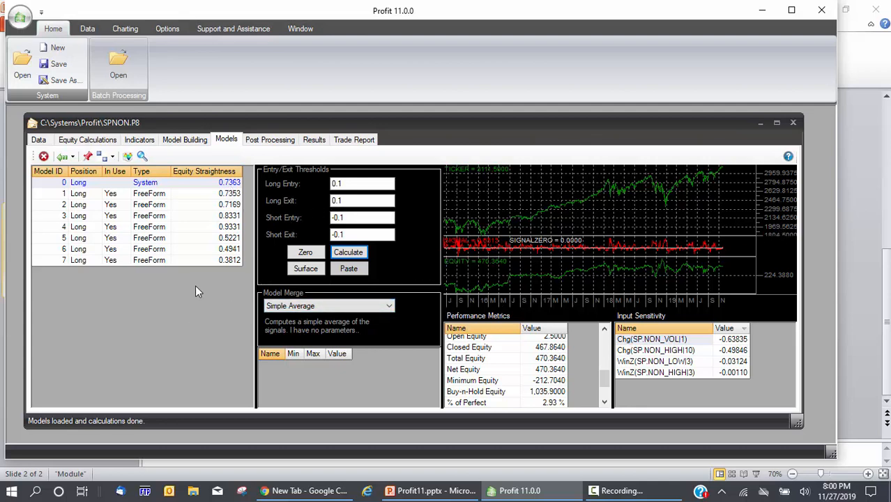
pyautogui.click(305, 253)
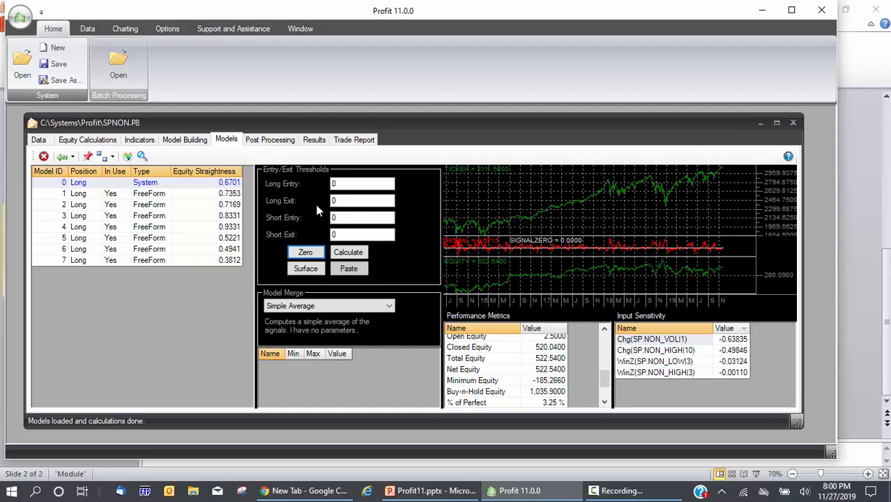
pyautogui.click(357, 184)
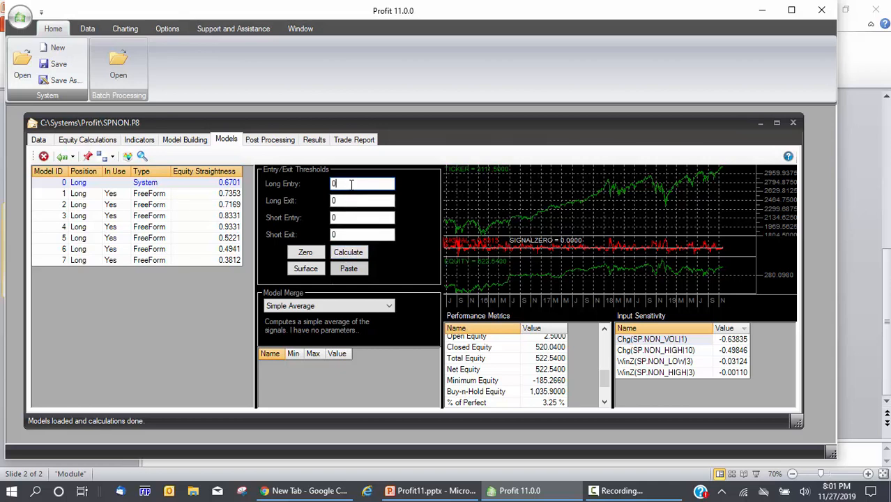
# Generate the entry/exit surface for the System model and maximize its window.
pyautogui.click(301, 268)
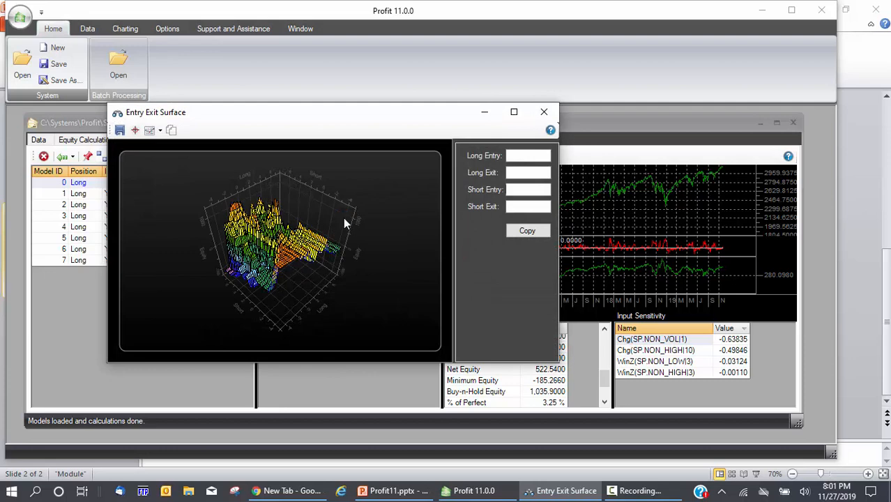
pyautogui.doubleClick(429, 117)
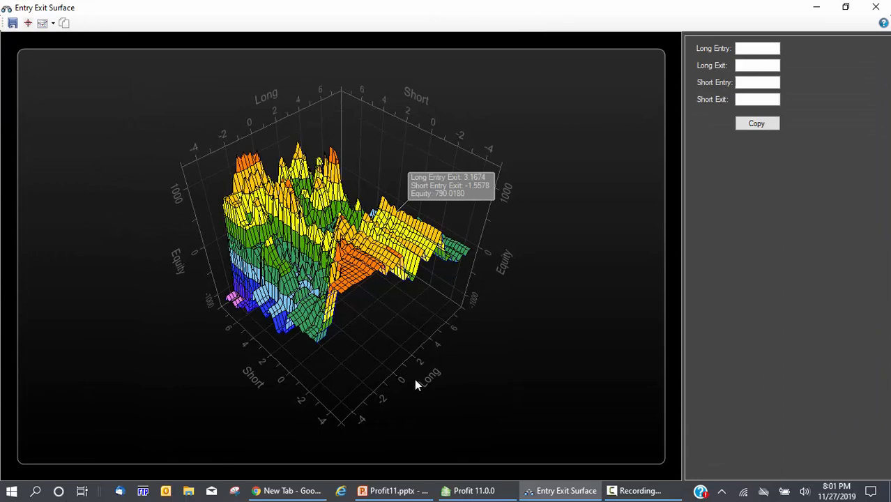
pyautogui.click(459, 491)
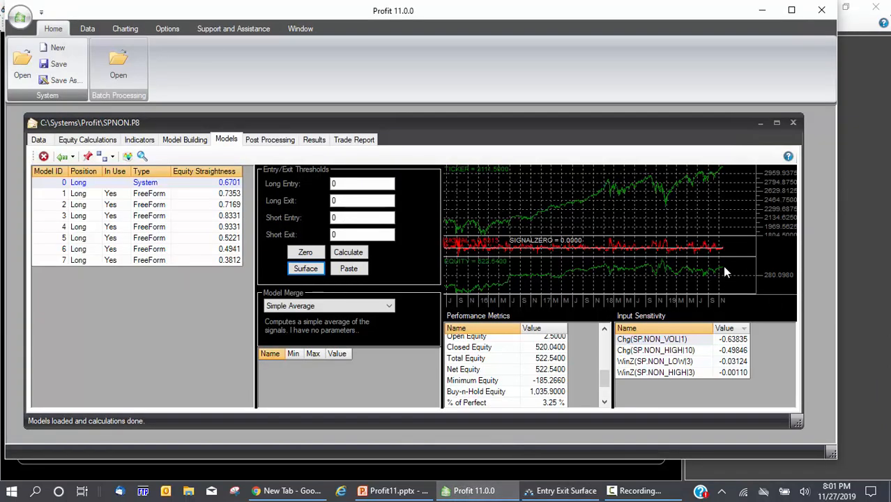
pyautogui.click(573, 491)
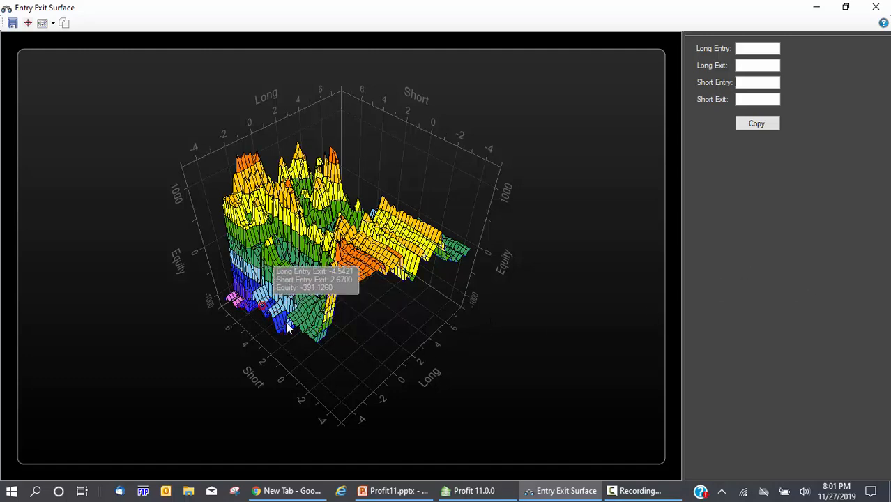
# Examine the entry/exit surface from different angles using free rotation, Snap Right and Snap Left, and reset its orientation.
pyautogui.moveTo(344, 354); pyautogui.dragTo(495, 263)
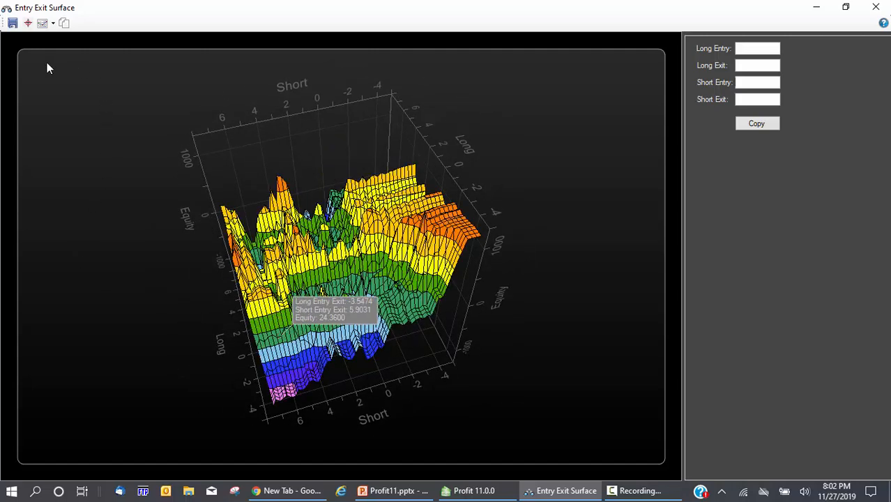
pyautogui.click(28, 24)
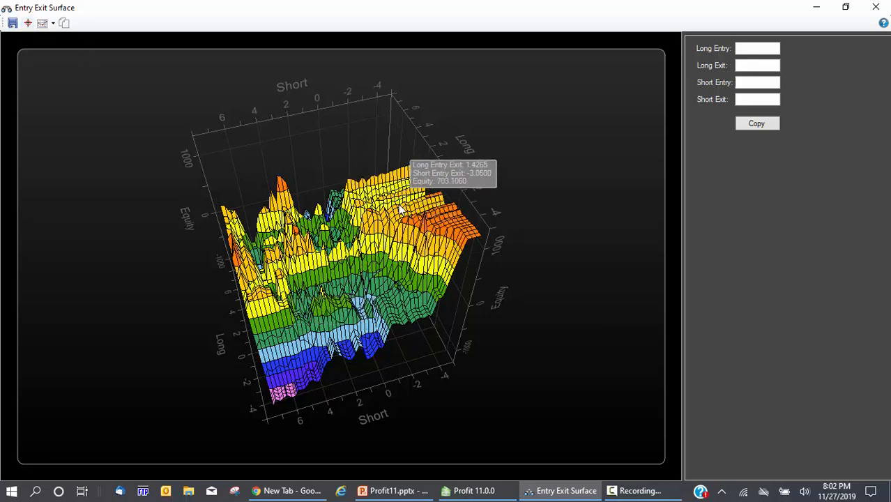
pyautogui.click(54, 24)
pyautogui.click(60, 36)
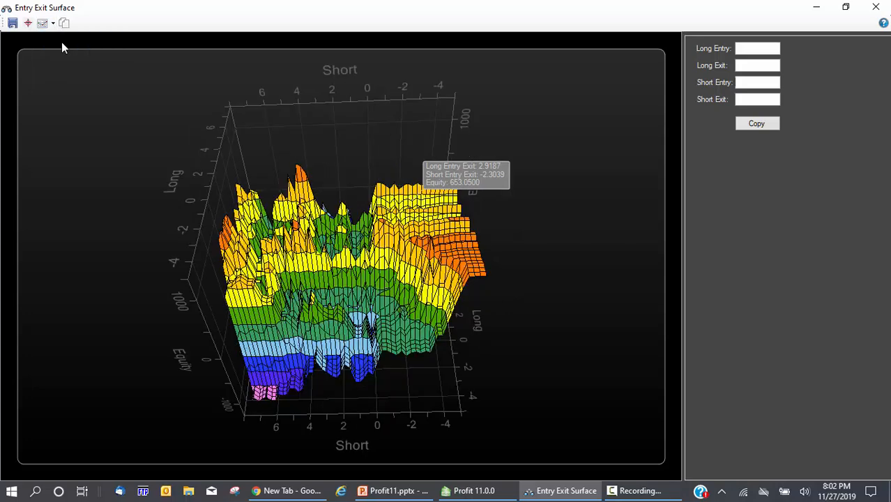
pyautogui.click(54, 24)
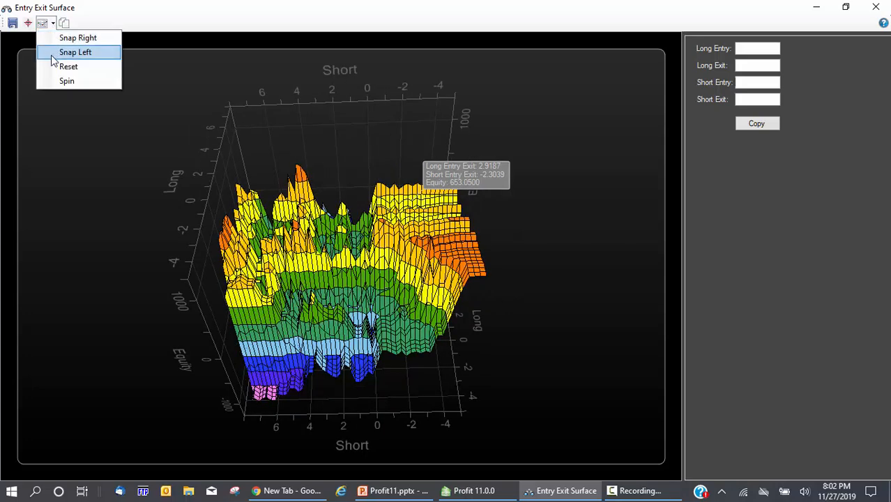
pyautogui.click(53, 52)
pyautogui.click(53, 24)
pyautogui.click(62, 63)
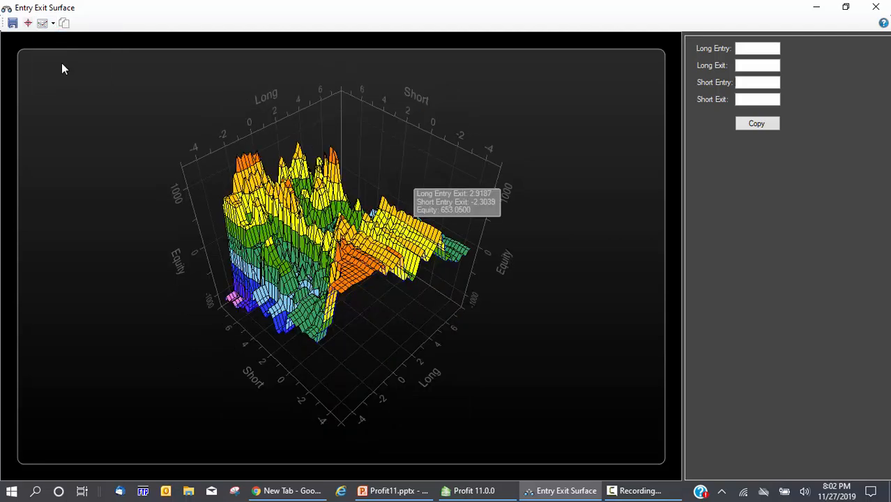
# Spin the entry/exit surface to inspect its equity peaks from all sides, and stop the rotation.
pyautogui.click(53, 23)
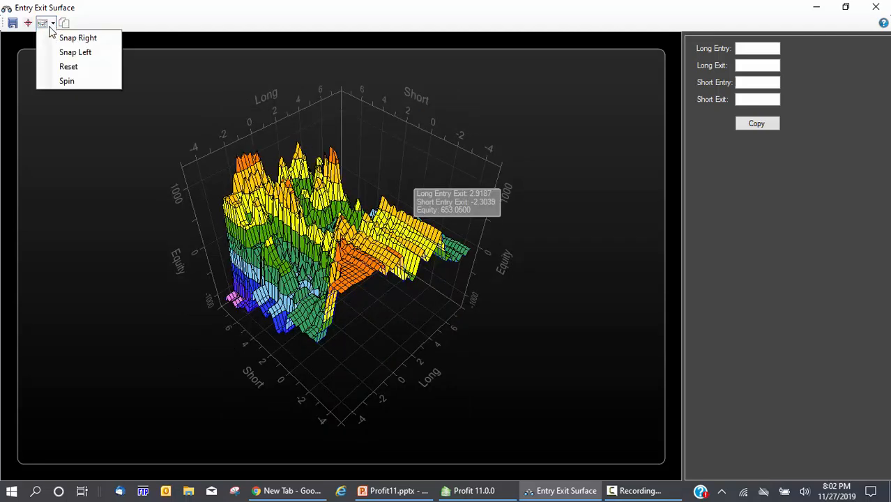
pyautogui.click(58, 82)
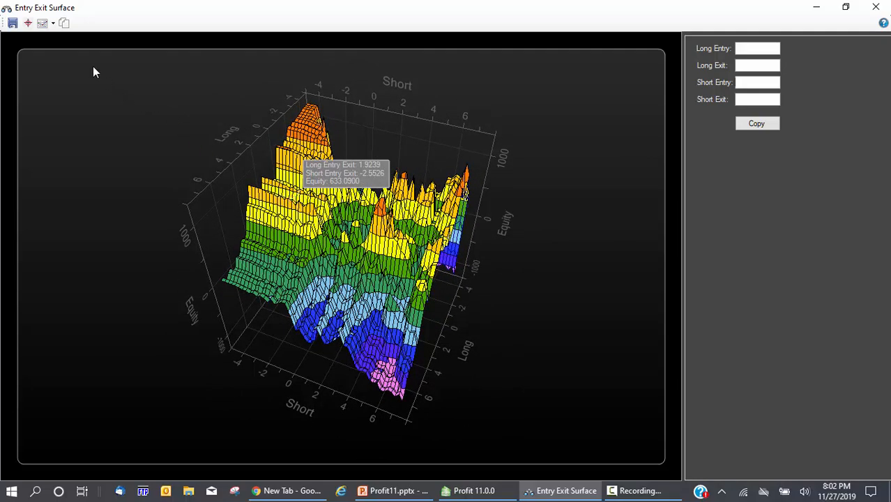
pyautogui.click(43, 23)
pyautogui.click(70, 81)
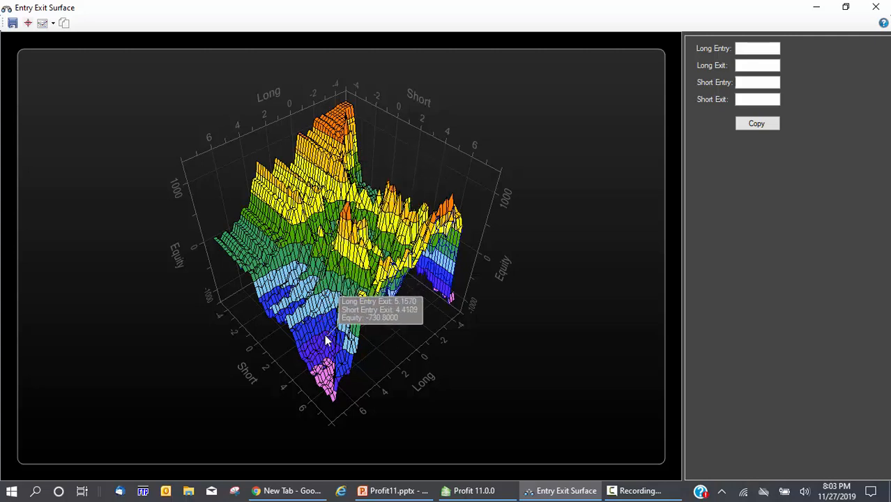
# Choose the point on the high orange plateau at long entry/exit -2.8013 and short entry/exit -3.5474, and copy its thresholds.
pyautogui.moveTo(374, 145); pyautogui.dragTo(352, 282)
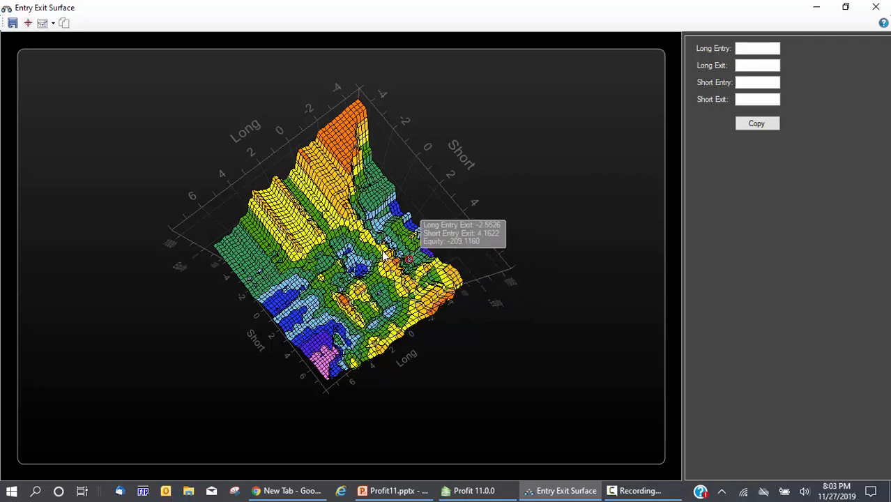
pyautogui.rightClick(344, 143)
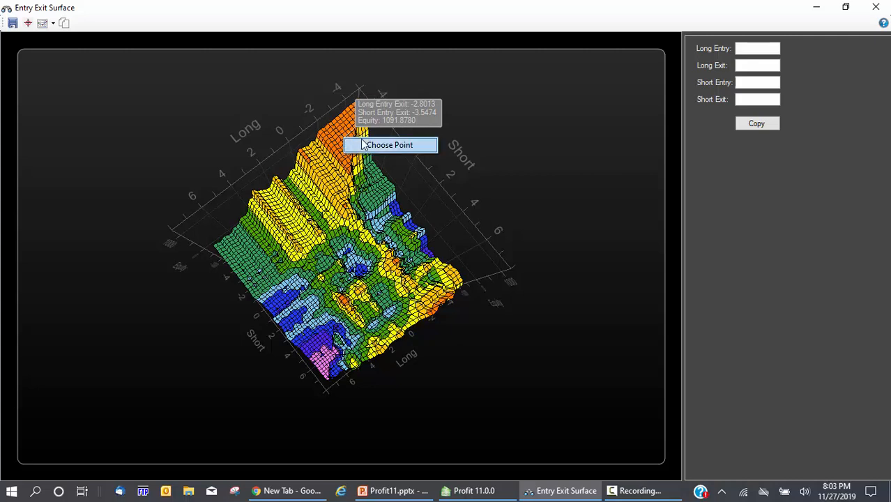
pyautogui.click(377, 145)
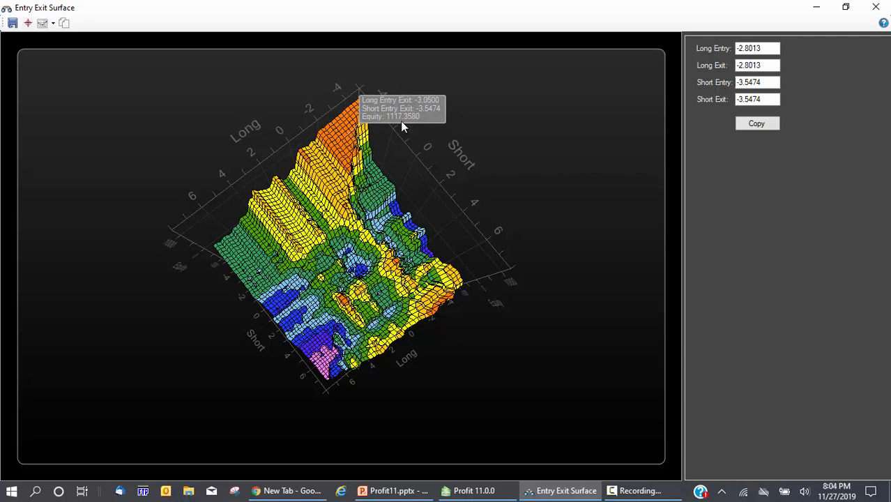
pyautogui.click(764, 102)
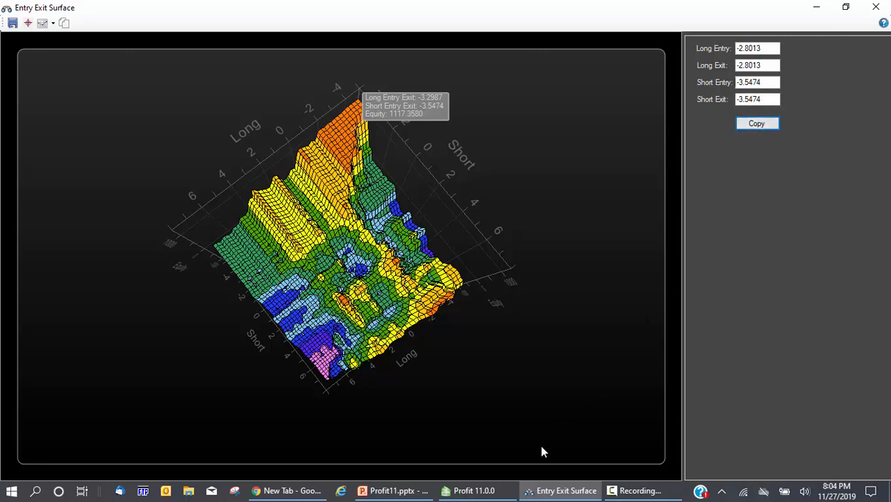
# Paste the copied thresholds into the System model in the main Profit window and recalculate it.
pyautogui.click(470, 491)
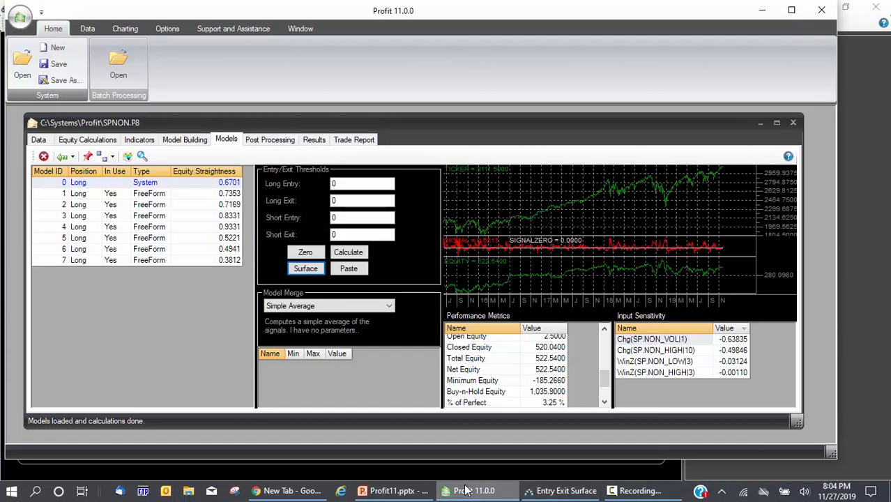
pyautogui.click(348, 269)
pyautogui.click(353, 250)
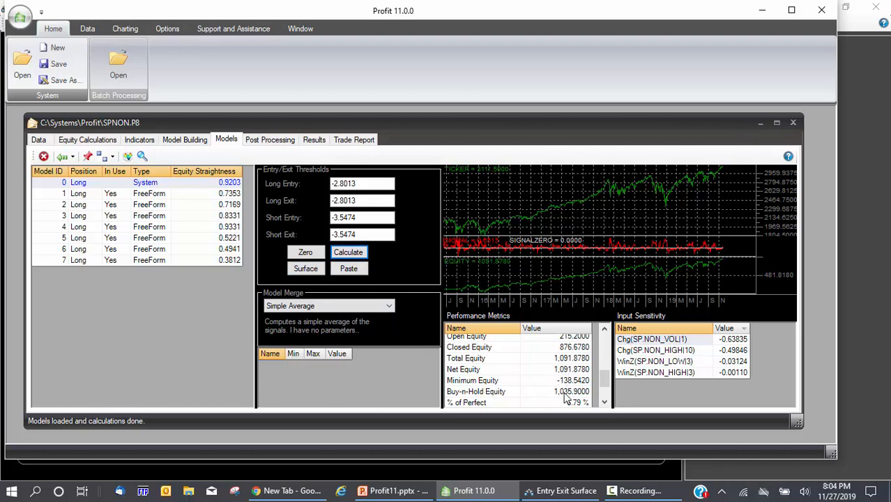
# Compare model 1 with the System model, and open a maximized entry/exit surface for FreeForm model 4.
pyautogui.click(231, 195)
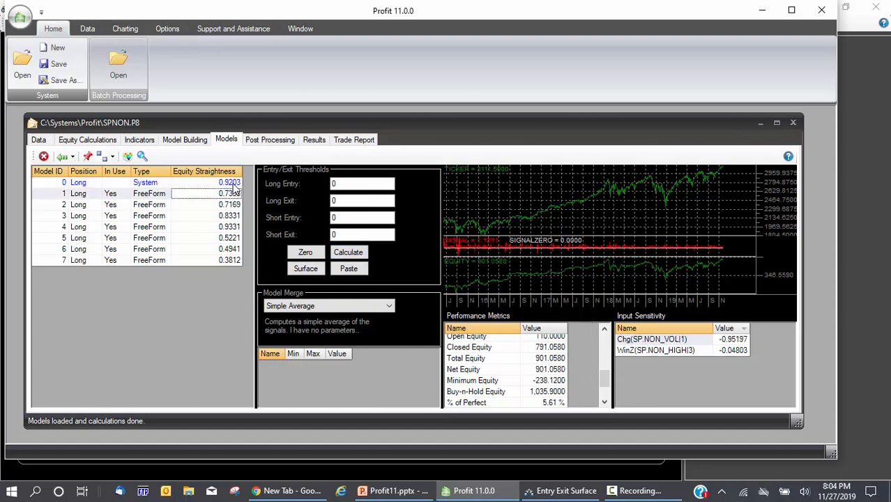
pyautogui.click(233, 182)
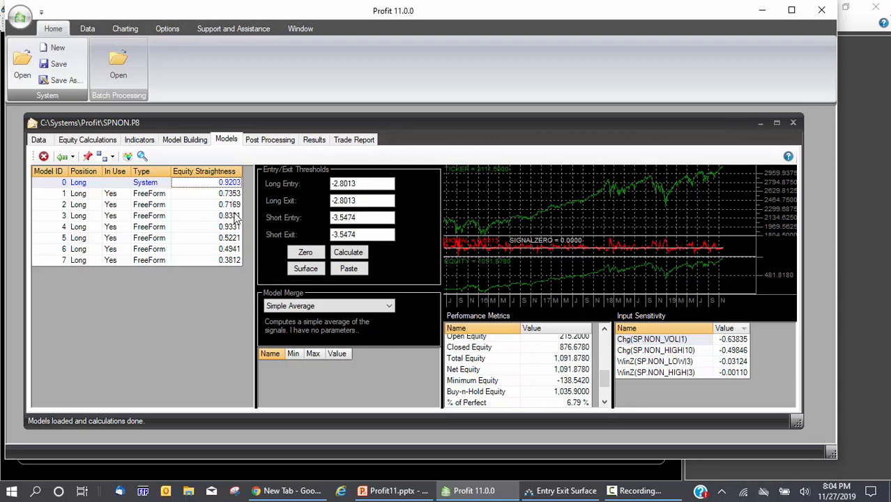
pyautogui.click(231, 229)
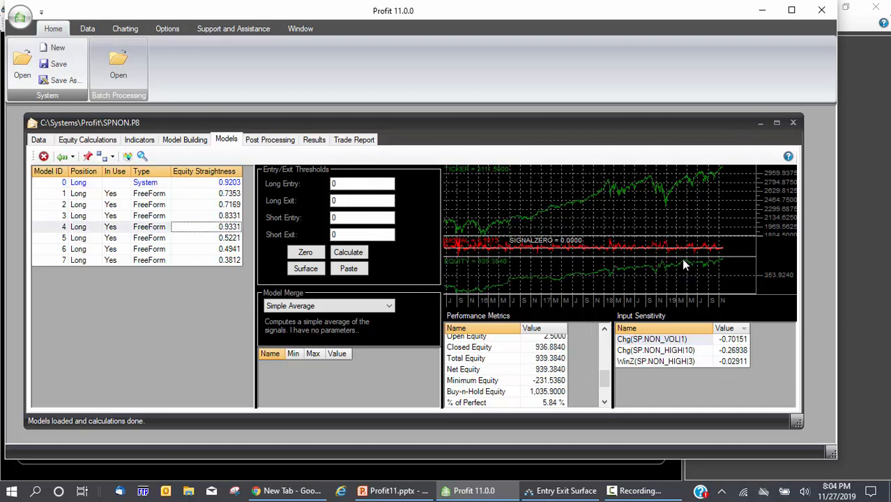
pyautogui.click(315, 268)
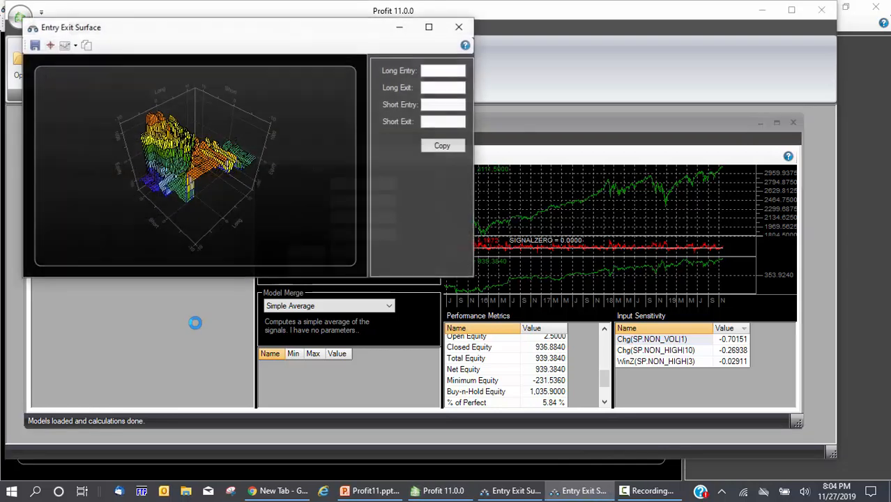
pyautogui.click(429, 27)
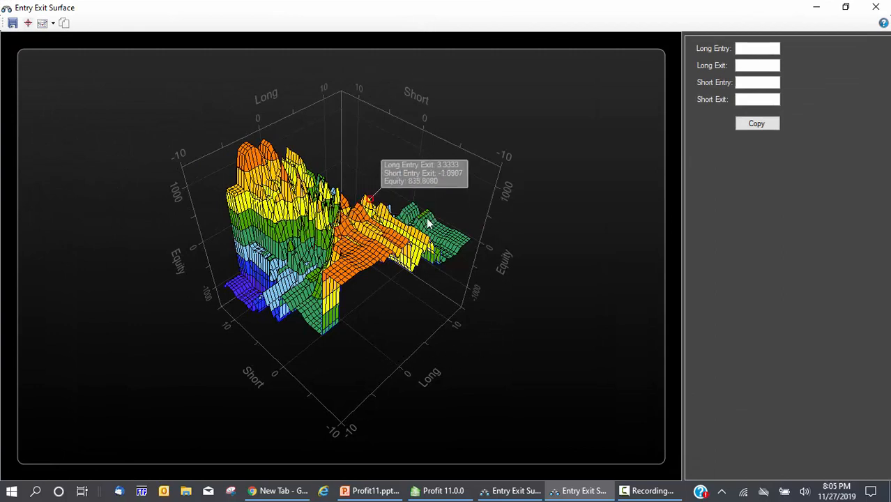
# Spin model 4's entry/exit surface to inspect its equity peaks from all sides, and stop the rotation.
pyautogui.click(53, 23)
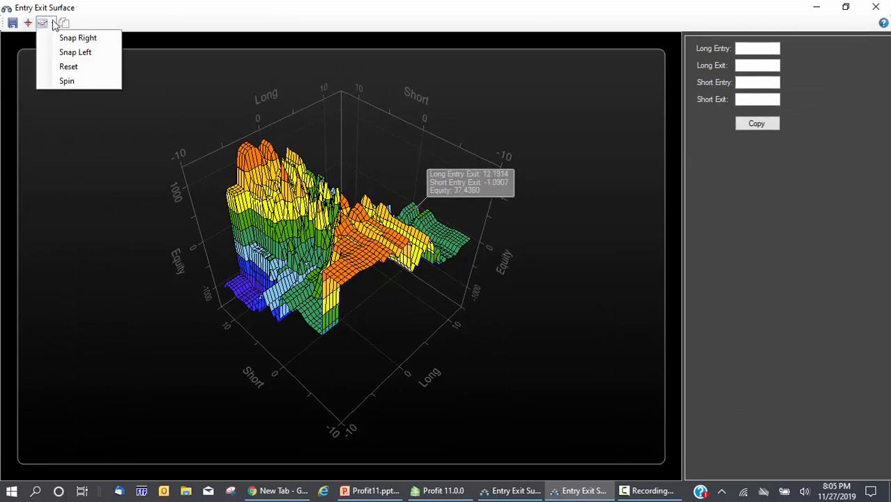
pyautogui.click(67, 81)
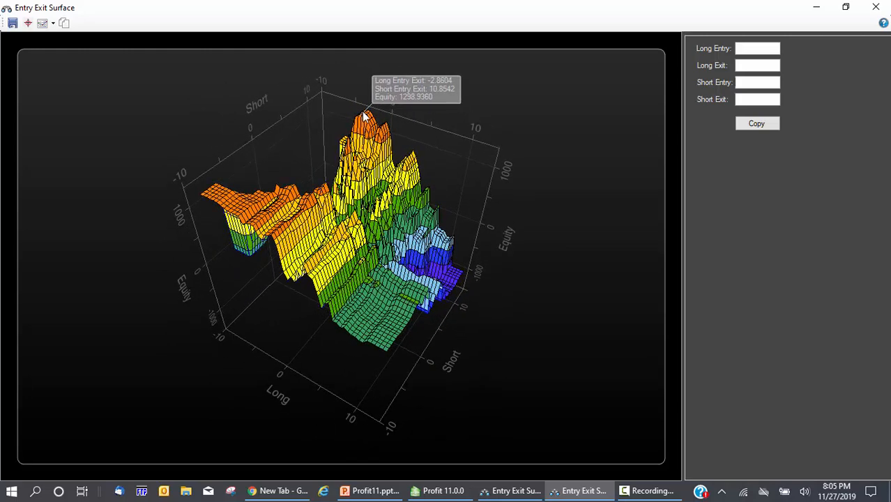
pyautogui.click(52, 23)
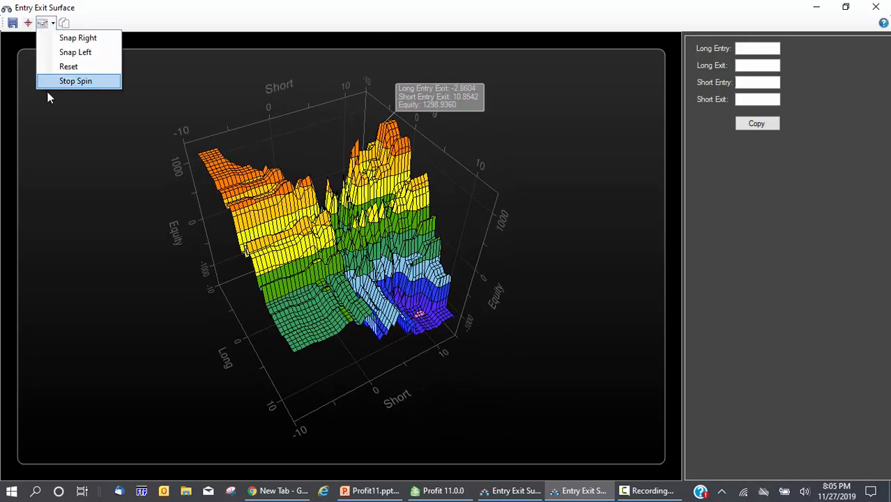
pyautogui.click(63, 81)
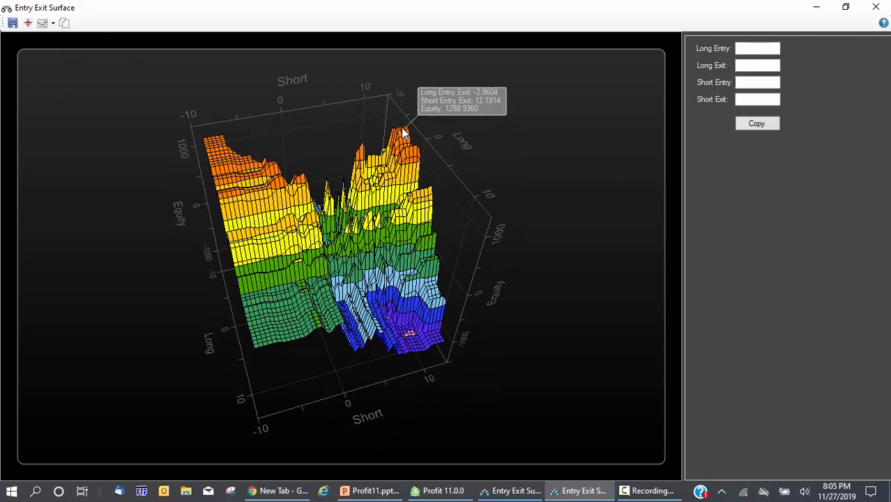
# Choose the point on the high orange plateau at long entry/exit -5.5148 and short entry/exit -7.2844, and copy its thresholds.
pyautogui.rightClick(225, 163)
pyautogui.click(252, 164)
pyautogui.click(760, 122)
# Paste the copied thresholds into FreeForm model 4 in the main Profit window and recalculate it.
pyautogui.click(449, 493)
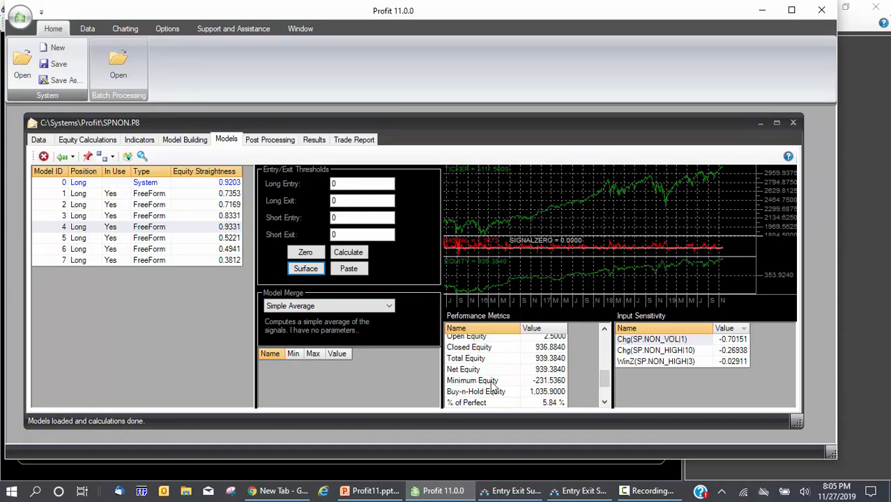
pyautogui.click(350, 269)
pyautogui.click(348, 252)
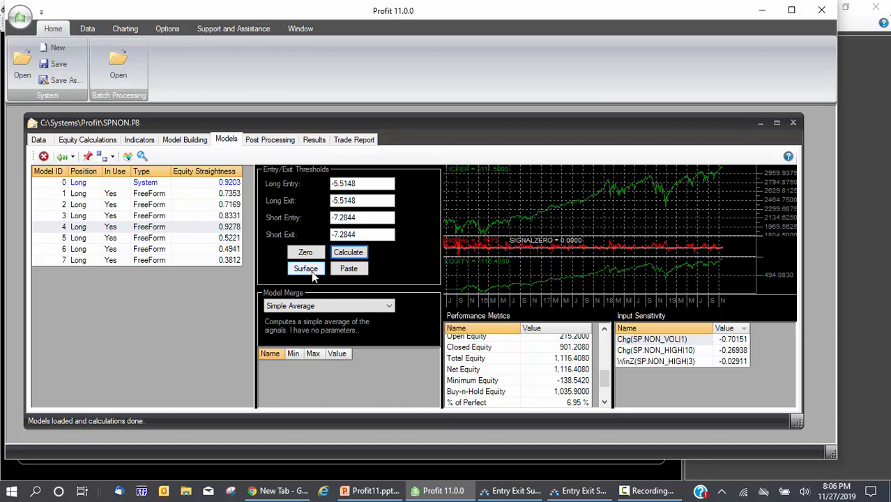
# Switch to the System model's entry/exit surface, spin it briefly to inspect it, and reset the view to its default orientation.
pyautogui.click(512, 491)
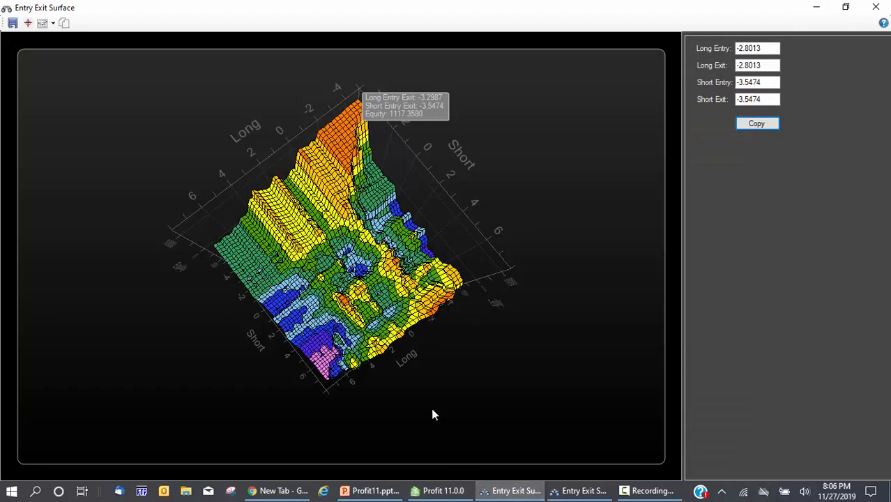
pyautogui.click(53, 23)
pyautogui.click(54, 84)
pyautogui.click(53, 23)
pyautogui.click(52, 82)
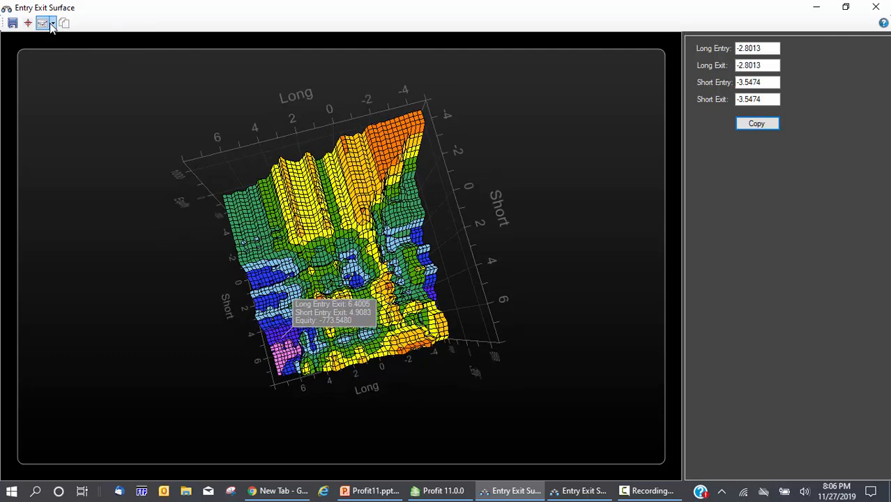
pyautogui.click(53, 23)
pyautogui.click(56, 67)
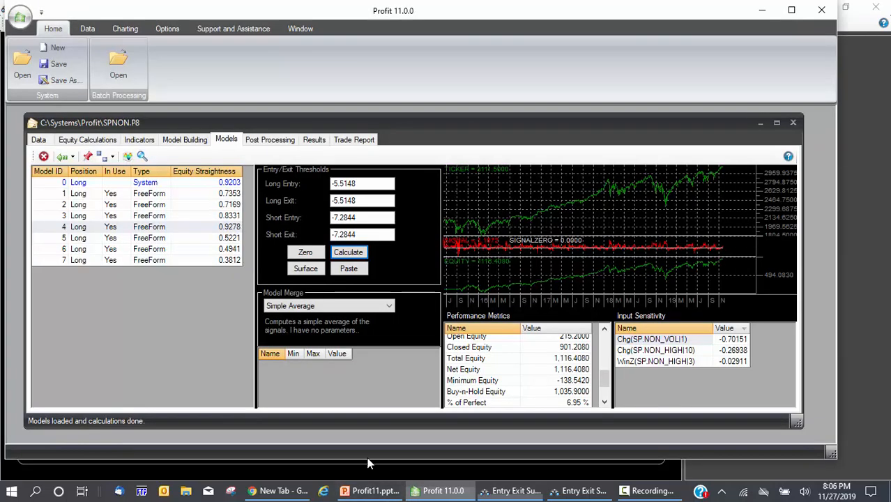
# Review the data selection and import date range of SPNON.P8 in the main Profit window, and return to the model list.
pyautogui.click(438, 491)
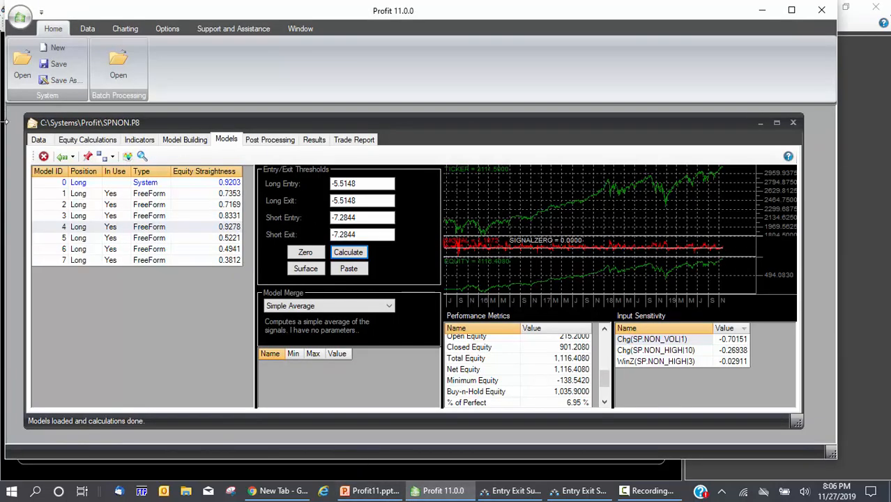
pyautogui.click(39, 140)
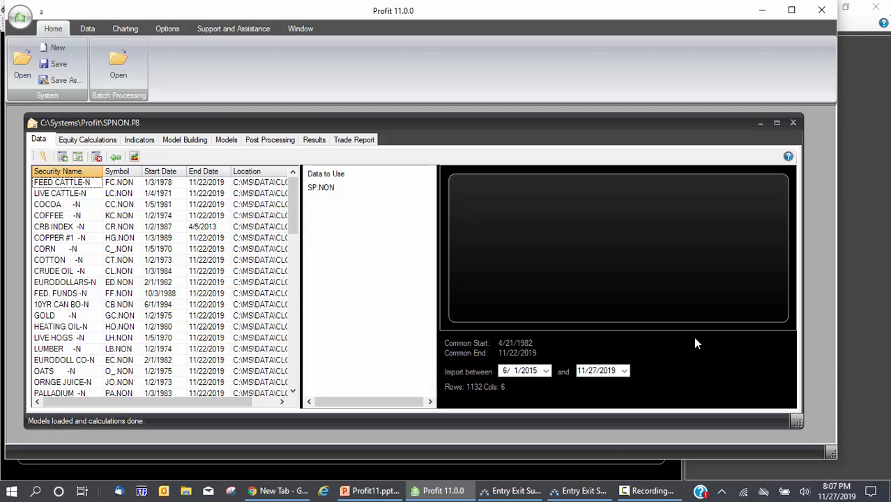
pyautogui.click(223, 142)
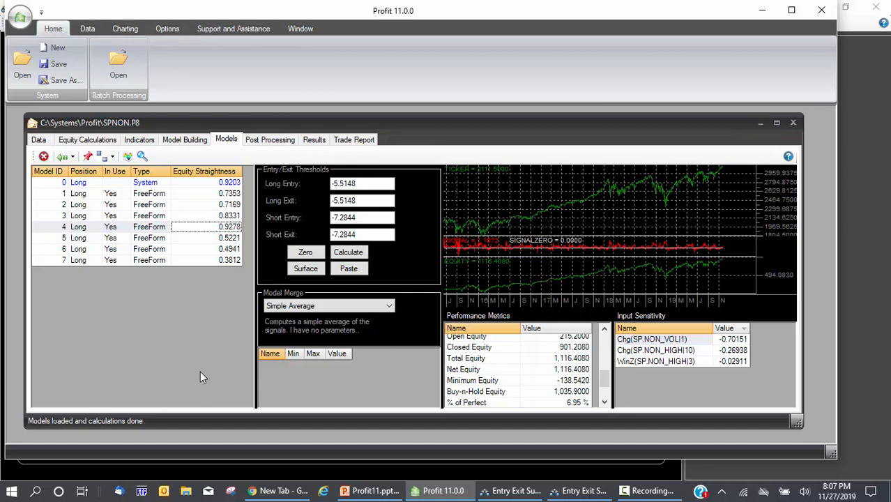
# On the System model's surface, choose the orange plateau point at long entry/exit -2.3039 and short entry/exit -3.7961, copy its thresholds, and return to the Profit window.
pyautogui.click(514, 491)
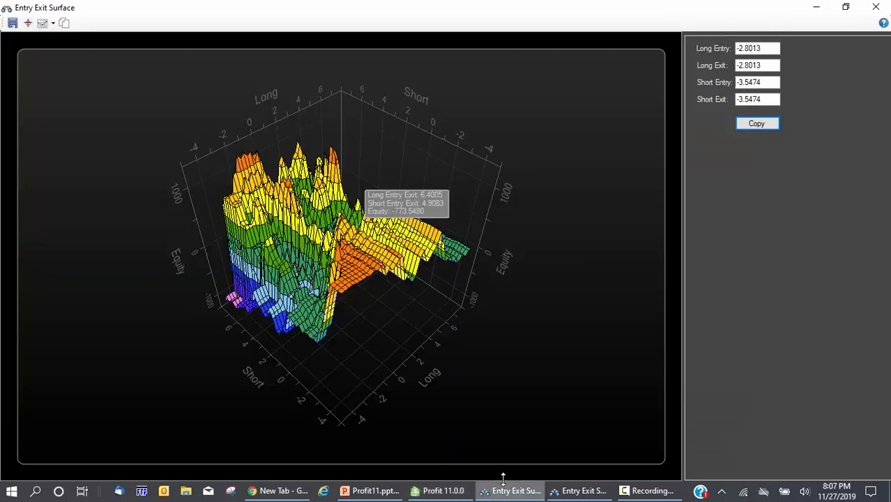
pyautogui.rightClick(362, 263)
pyautogui.click(395, 271)
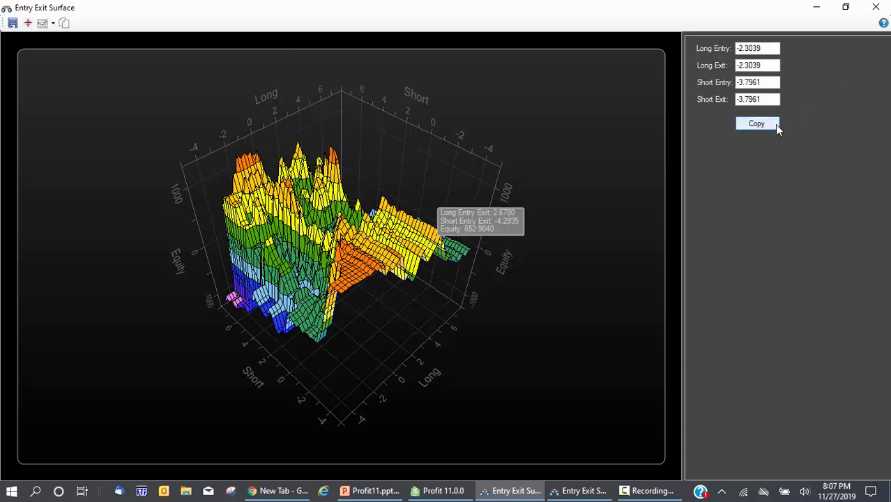
pyautogui.click(440, 491)
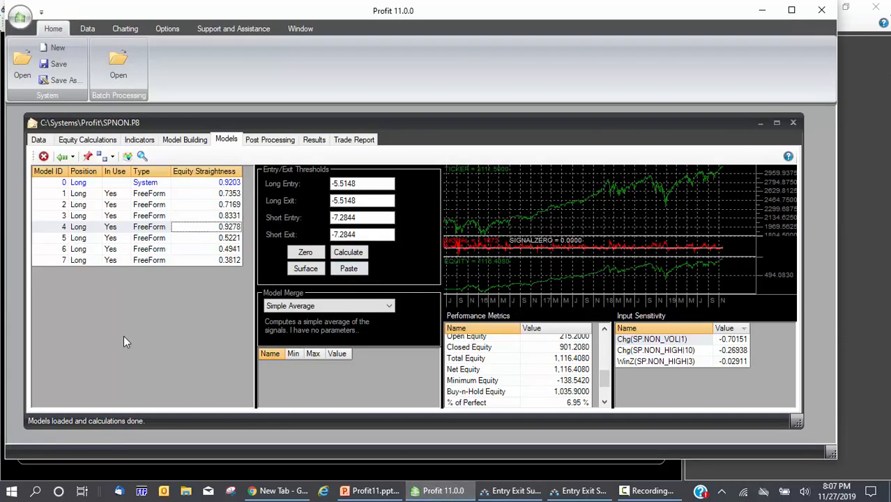